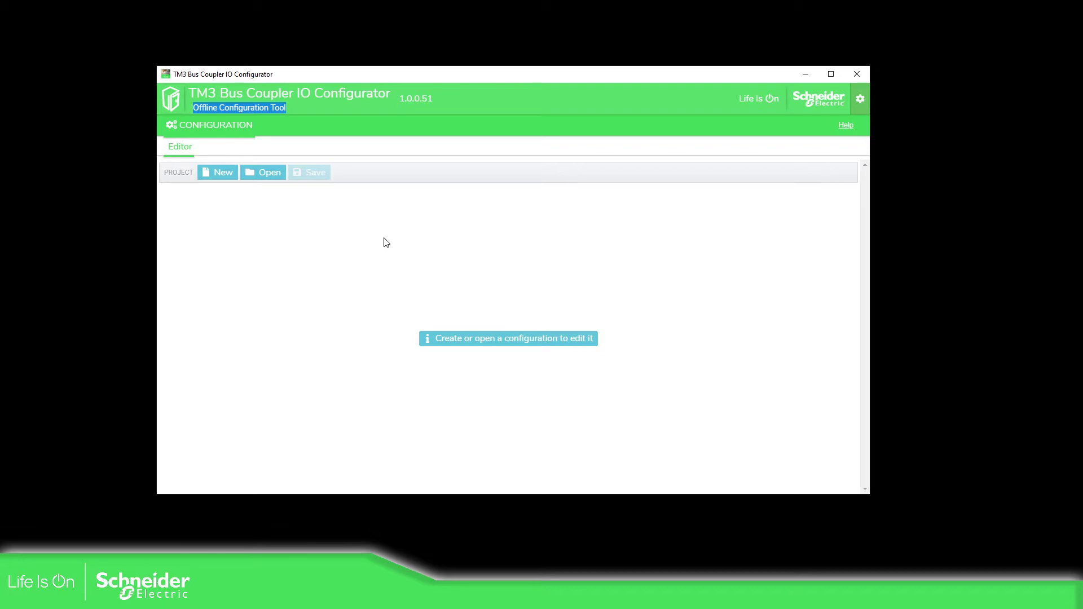
Open the Modicon TM3 Bus Coupler IO Configurator user guide from Help, look through its contents, and return to the configuration editor
{"action": "left_click", "coordinate": [626, 231]}
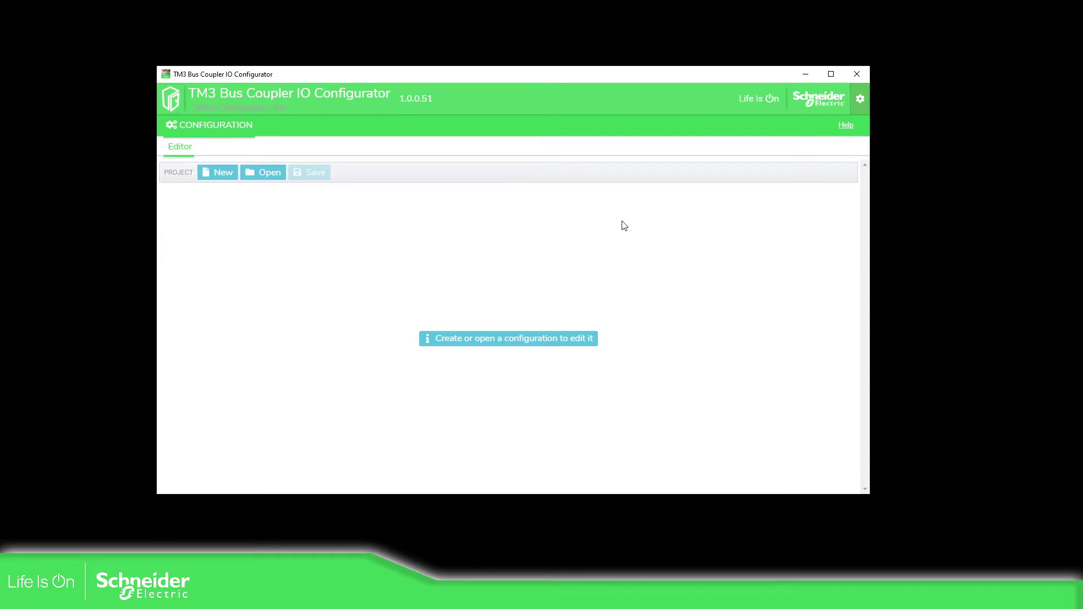
{"action": "left_click", "coordinate": [846, 127]}
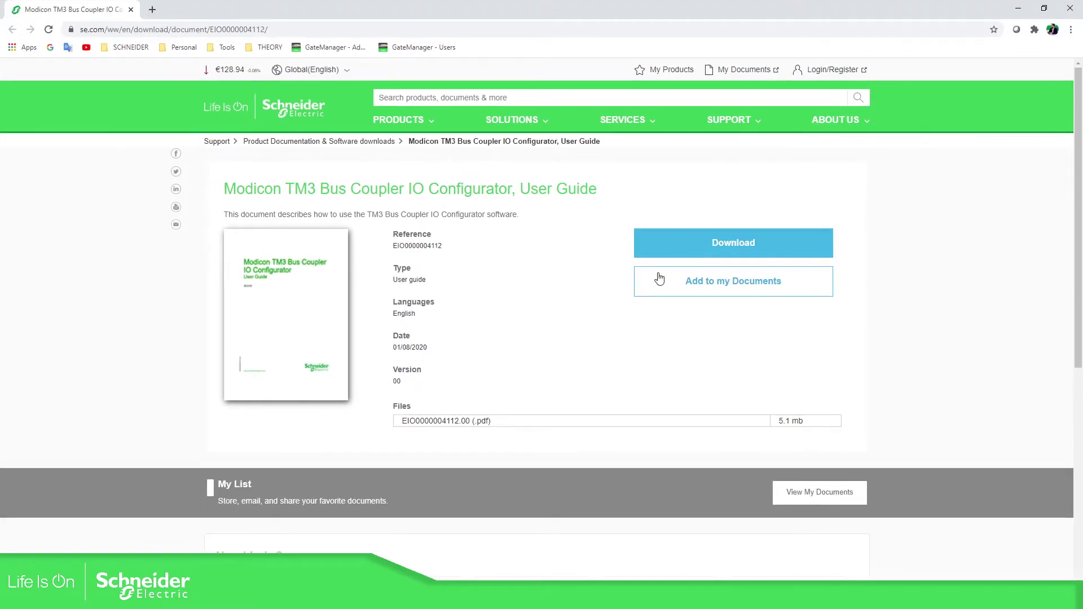
{"action": "left_click", "coordinate": [709, 243]}
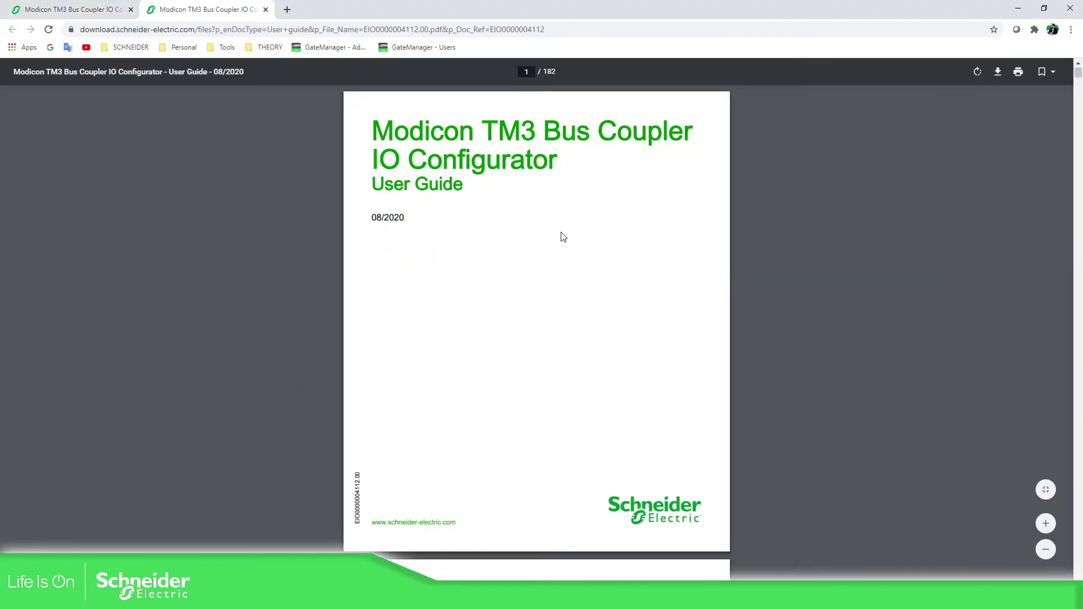
{"action": "scroll", "coordinate": [563, 237], "scroll_direction": "down", "scroll_amount": 15}
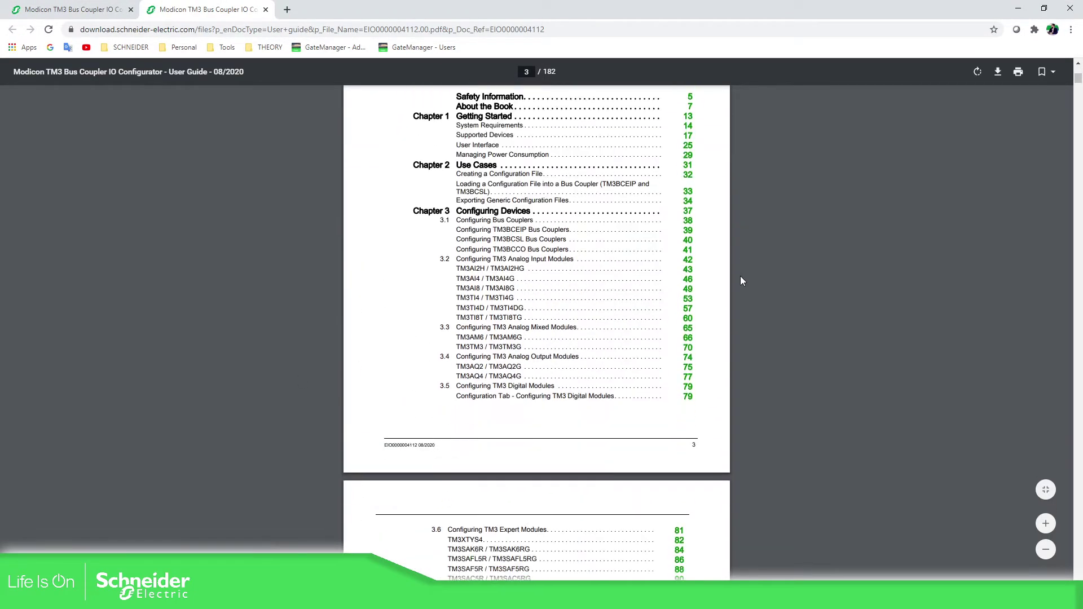
{"action": "scroll", "coordinate": [765, 304], "scroll_direction": "down", "scroll_amount": 8}
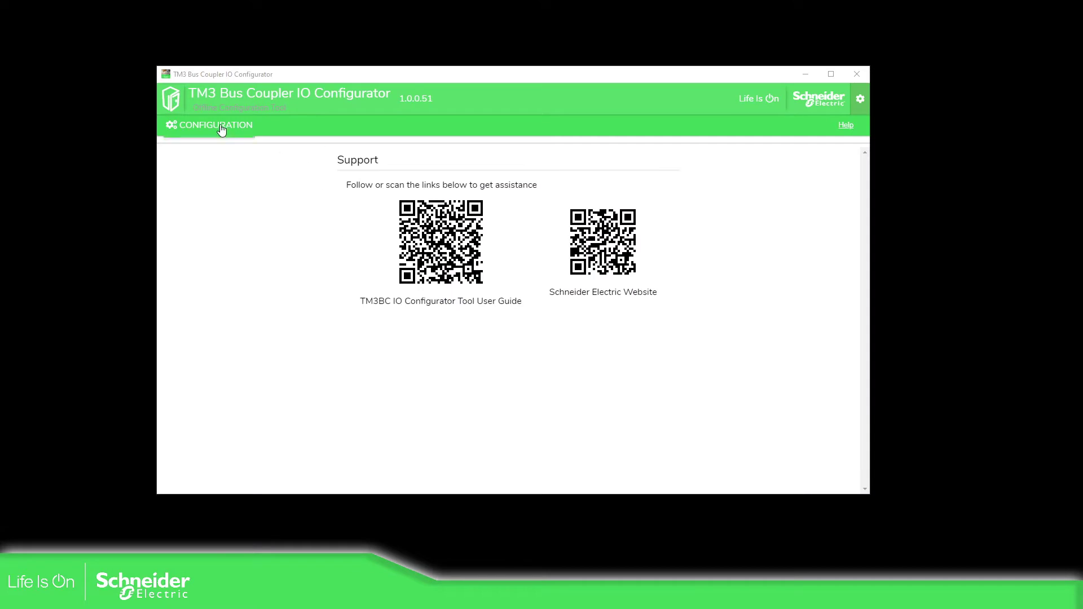
{"action": "left_click", "coordinate": [214, 129]}
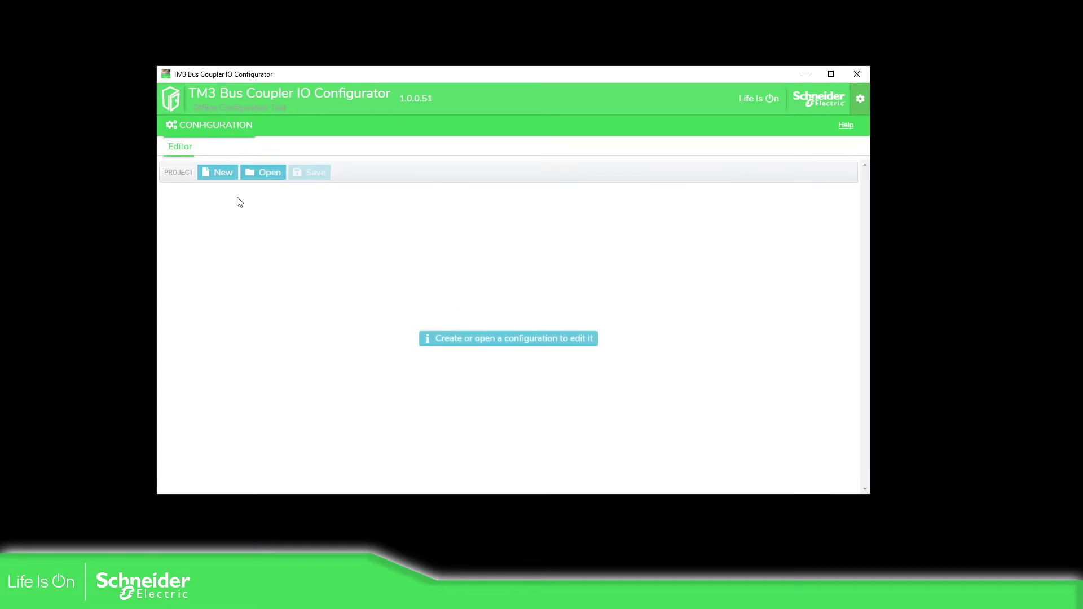
Create a new project using the TM3BCEIP bus coupler for Modbus
{"action": "left_click", "coordinate": [223, 174]}
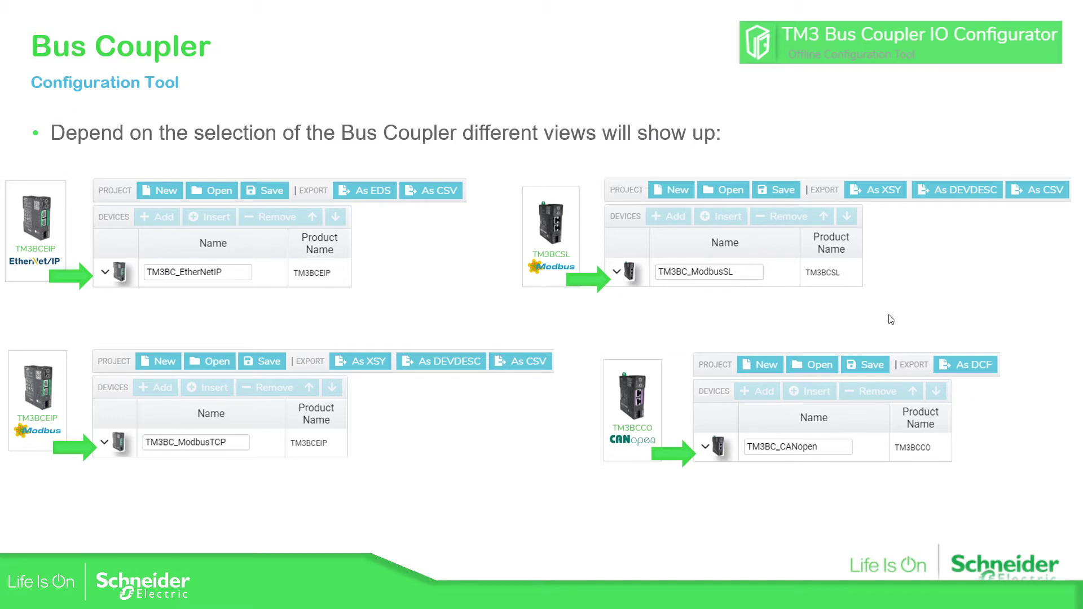
{"action": "left_click", "coordinate": [885, 377]}
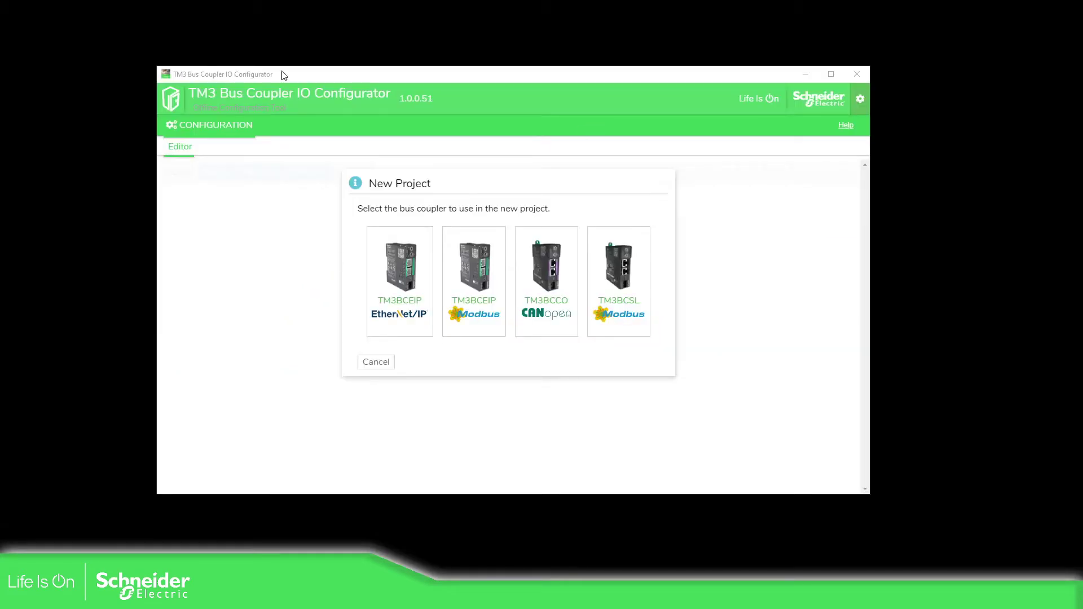
{"action": "left_click_drag", "start_coordinate": [381, 75], "coordinate": [403, 65]}
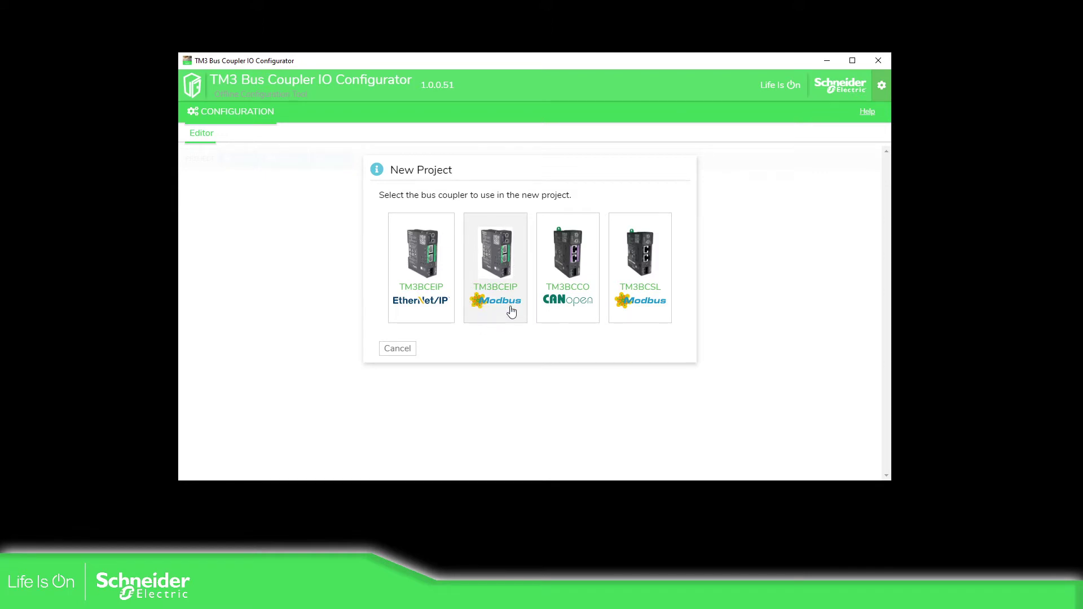
{"action": "left_click", "coordinate": [504, 272]}
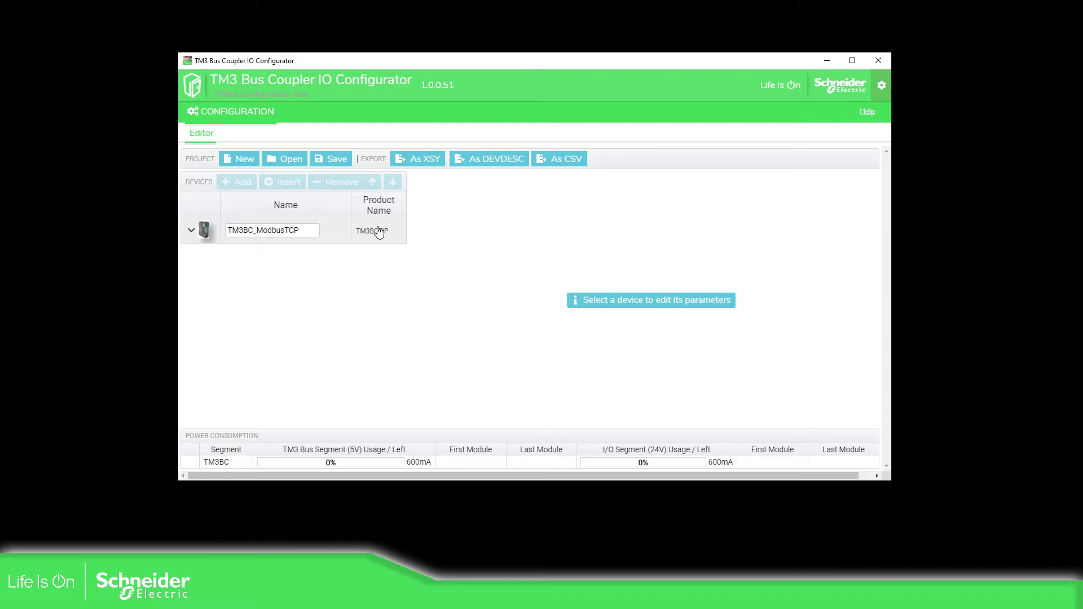
Examine the TM3BC_ModbusTCP coupler's configuration parameters, device information and memory mapping table
{"action": "left_click", "coordinate": [334, 235]}
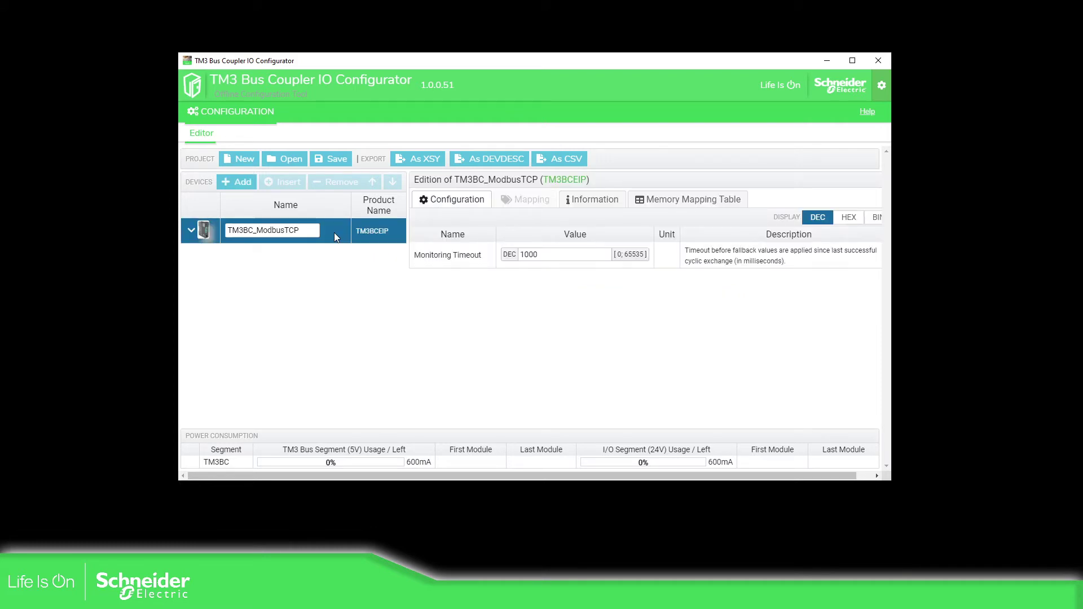
{"action": "left_click", "coordinate": [597, 202]}
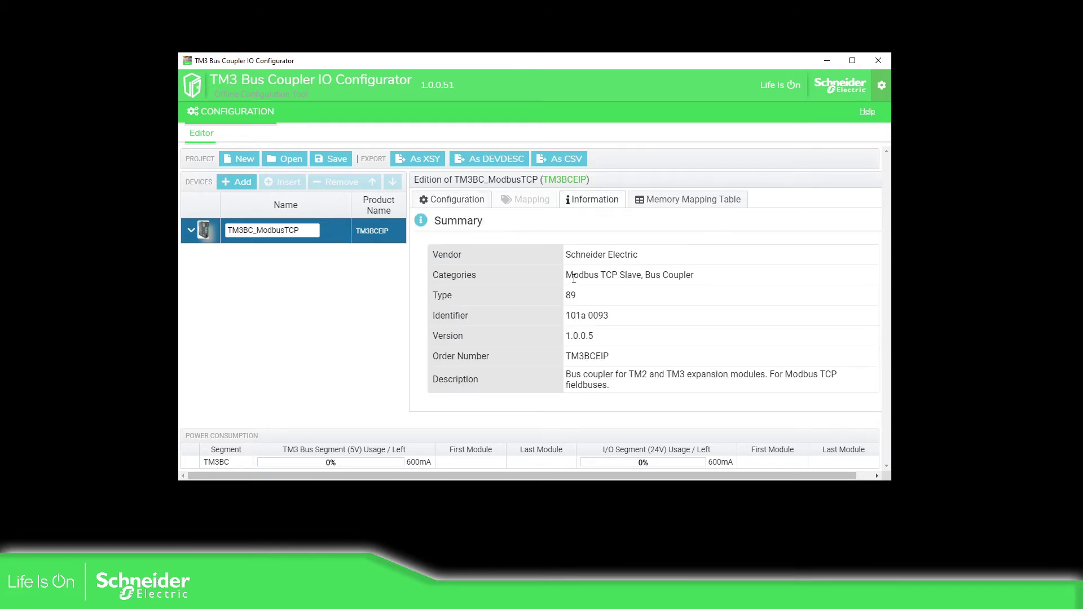
{"action": "left_click", "coordinate": [670, 203]}
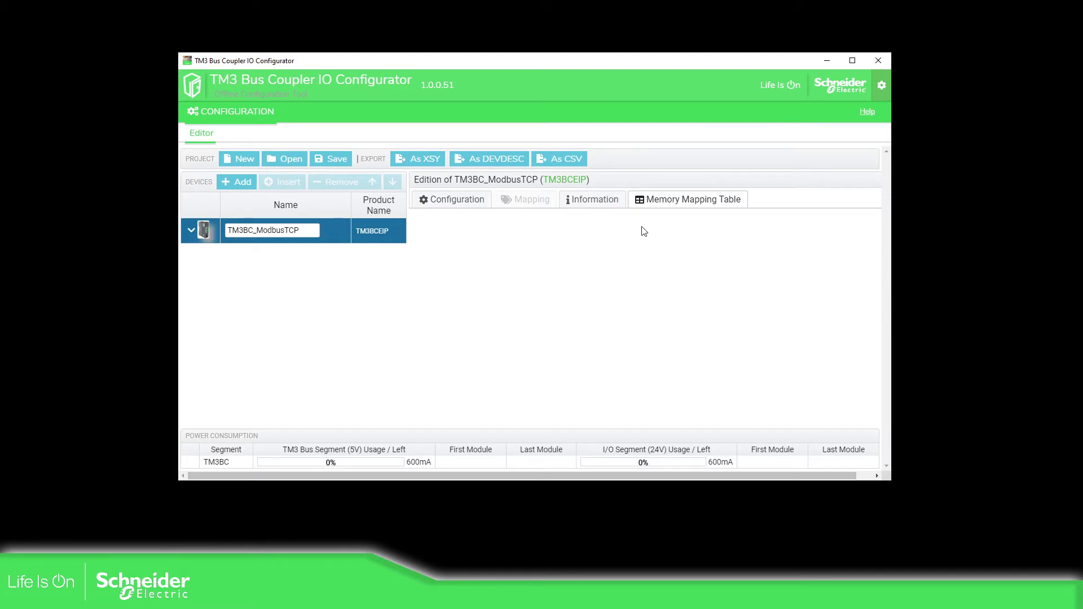
Add two TM3DM8R/G mixed digital modules to the TM3BC_ModbusTCP bus coupler
{"action": "left_click", "coordinate": [234, 181]}
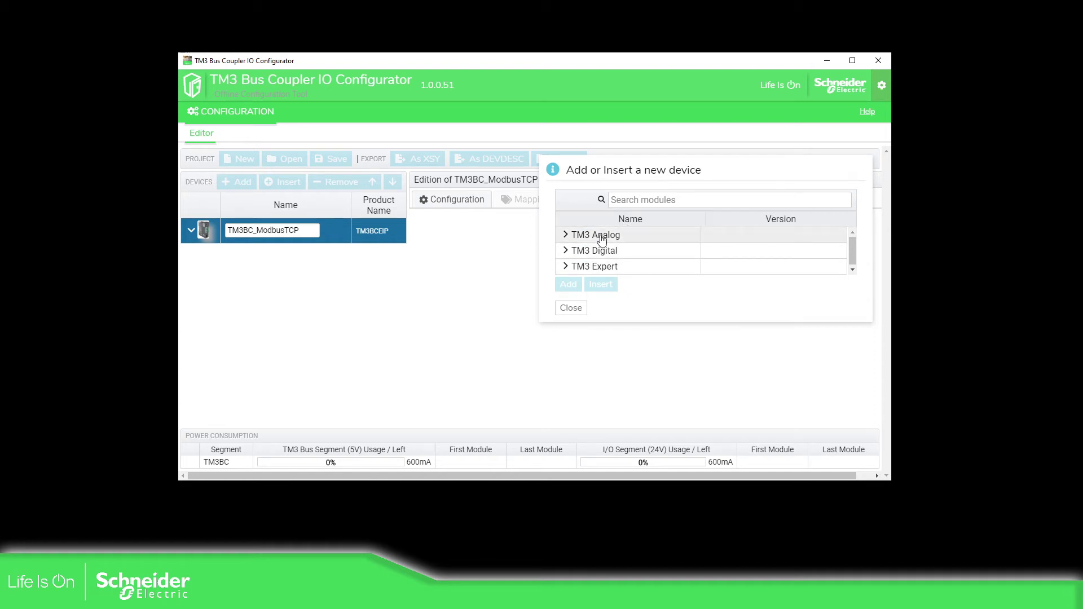
{"action": "left_click", "coordinate": [567, 251]}
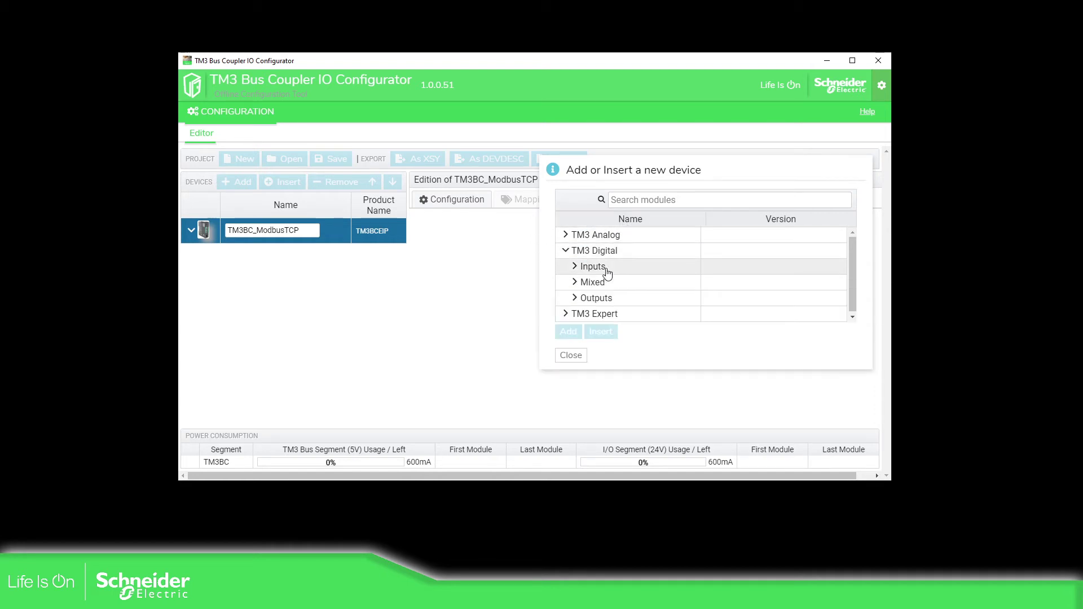
{"action": "left_click", "coordinate": [575, 283]}
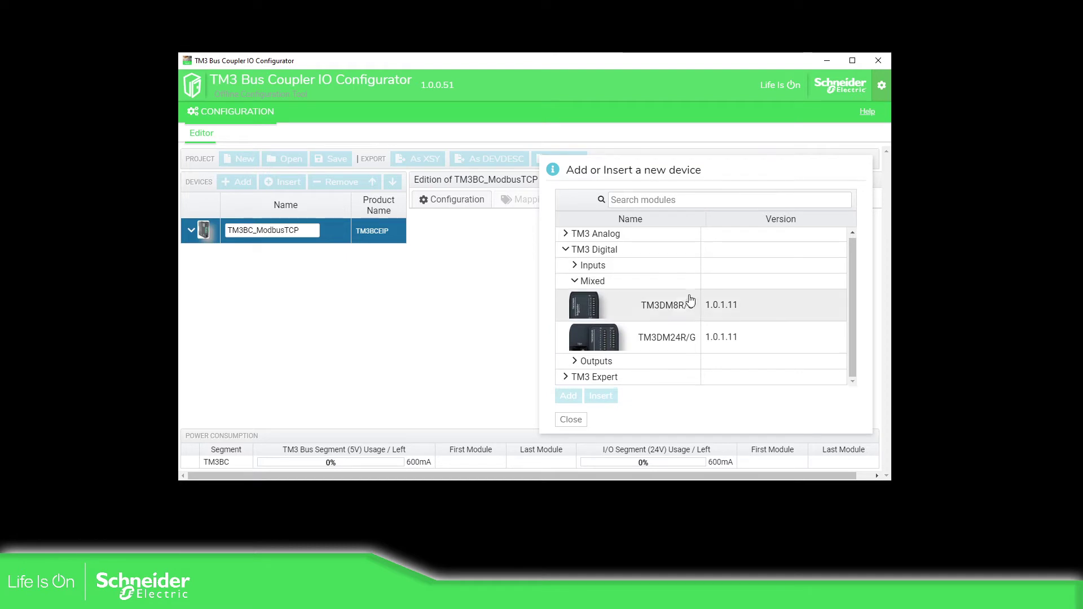
{"action": "left_click", "coordinate": [649, 310]}
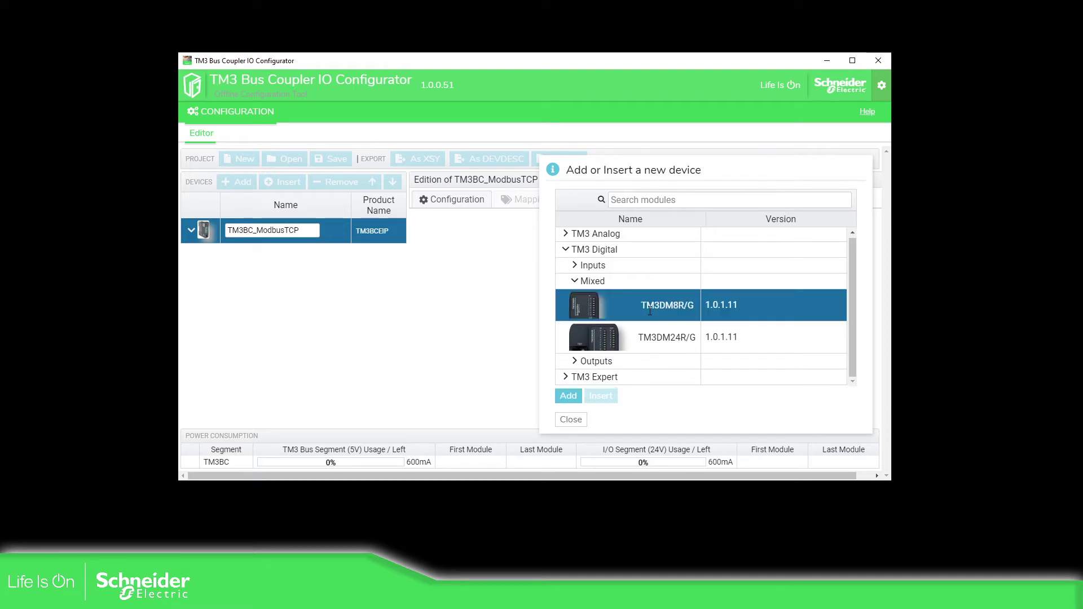
{"action": "left_click", "coordinate": [572, 401]}
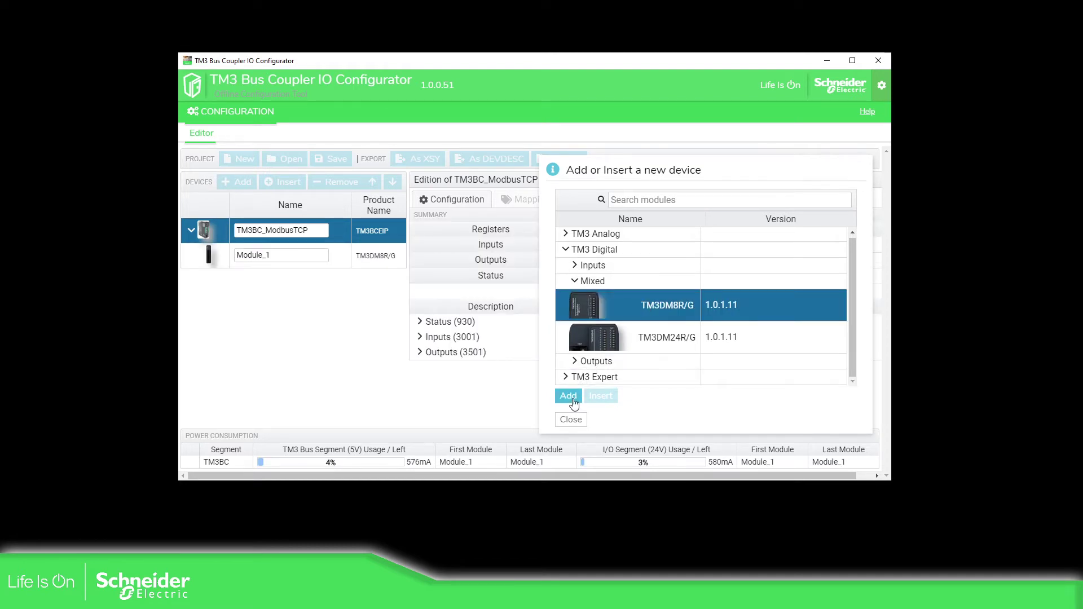
{"action": "left_click", "coordinate": [570, 397]}
Add one TM3DQ8R/G and one TM3DQ16UK digital output module, and finish adding devices
{"action": "left_click", "coordinate": [574, 281]}
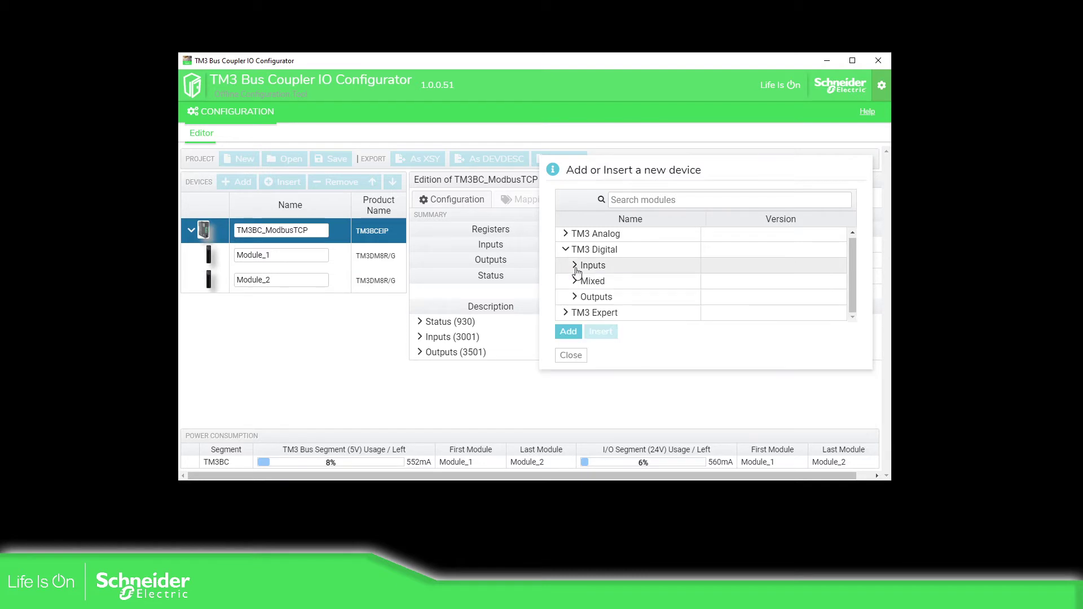
{"action": "left_click", "coordinate": [574, 297]}
{"action": "left_click", "coordinate": [643, 322]}
{"action": "scroll", "coordinate": [798, 336], "scroll_direction": "down", "scroll_amount": 3}
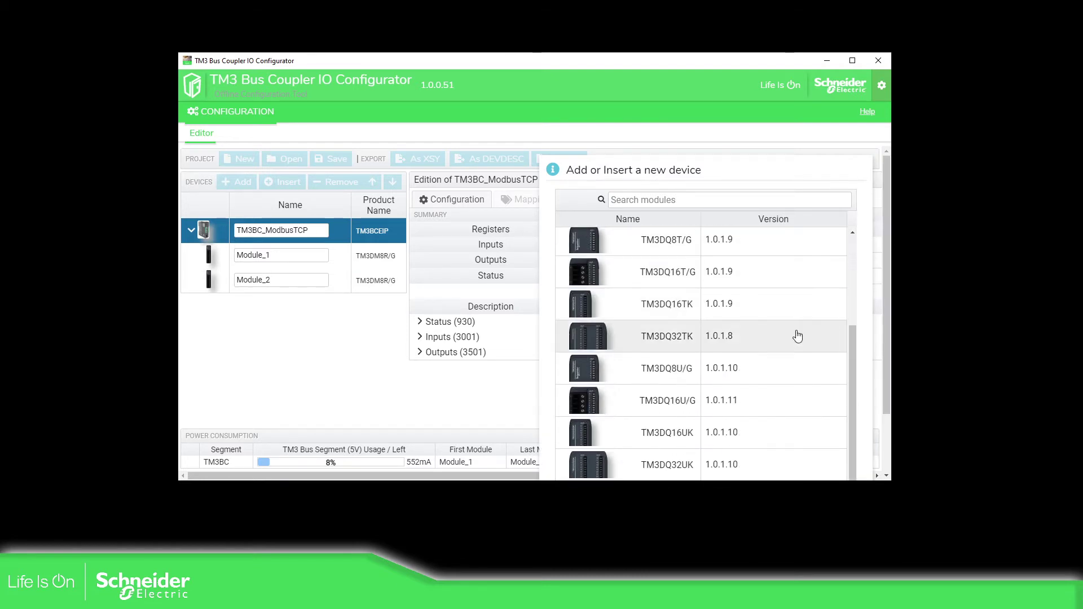
{"action": "scroll", "coordinate": [798, 336], "scroll_direction": "down", "scroll_amount": 2}
{"action": "left_click", "coordinate": [568, 434]}
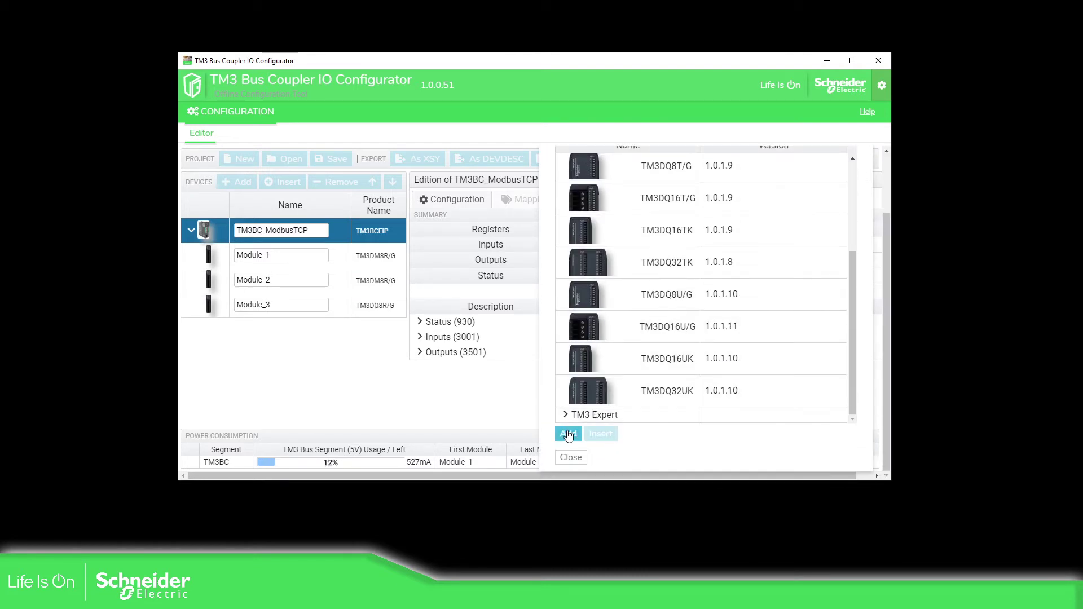
{"action": "left_click", "coordinate": [609, 367]}
{"action": "left_click", "coordinate": [568, 433]}
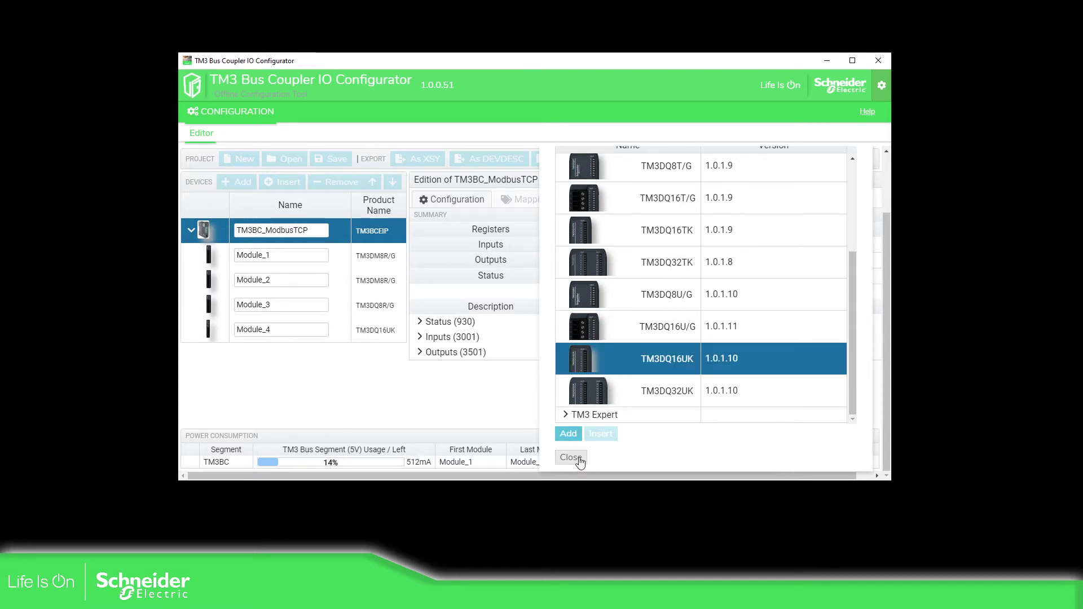
{"action": "left_click", "coordinate": [571, 458]}
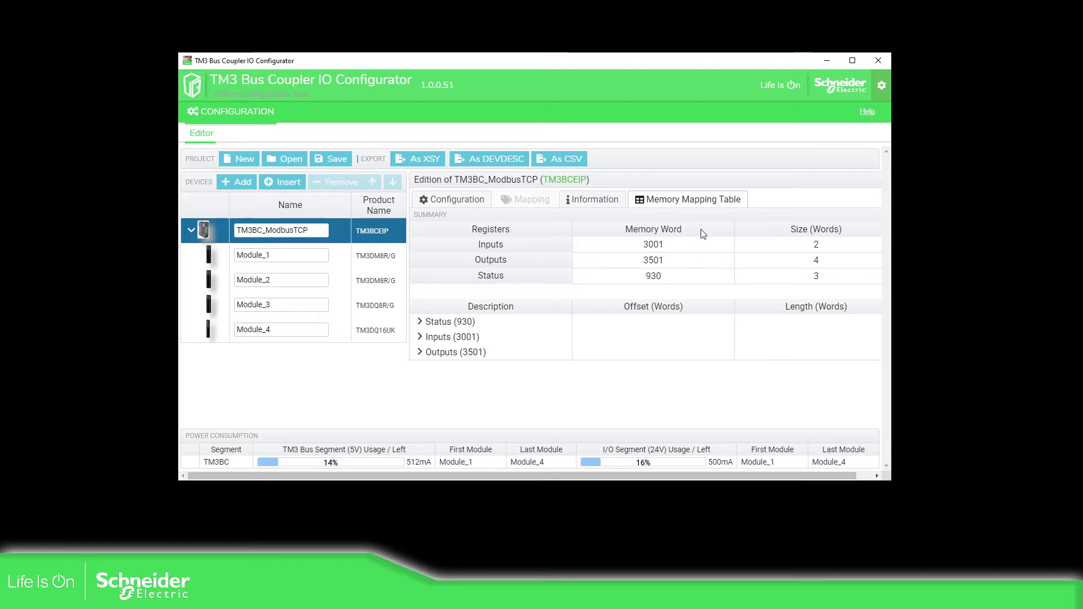
Examine the coupler's memory mapping: the start words of the input, output and status registers and the offset and length of each entry
{"action": "double_click", "coordinate": [658, 247]}
{"action": "double_click", "coordinate": [657, 260]}
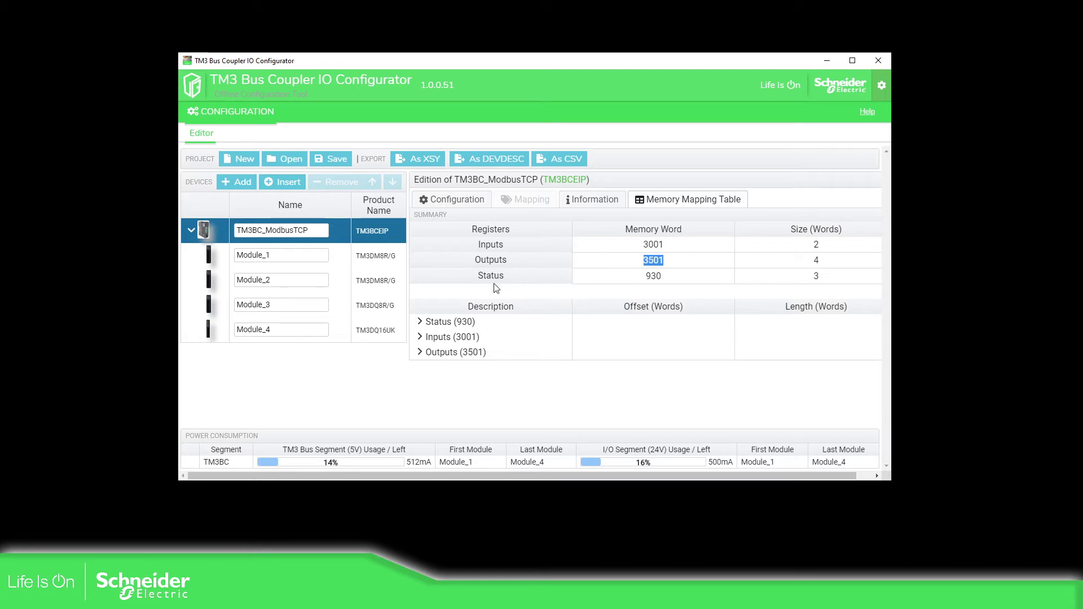
{"action": "double_click", "coordinate": [652, 276]}
{"action": "left_click", "coordinate": [421, 321]}
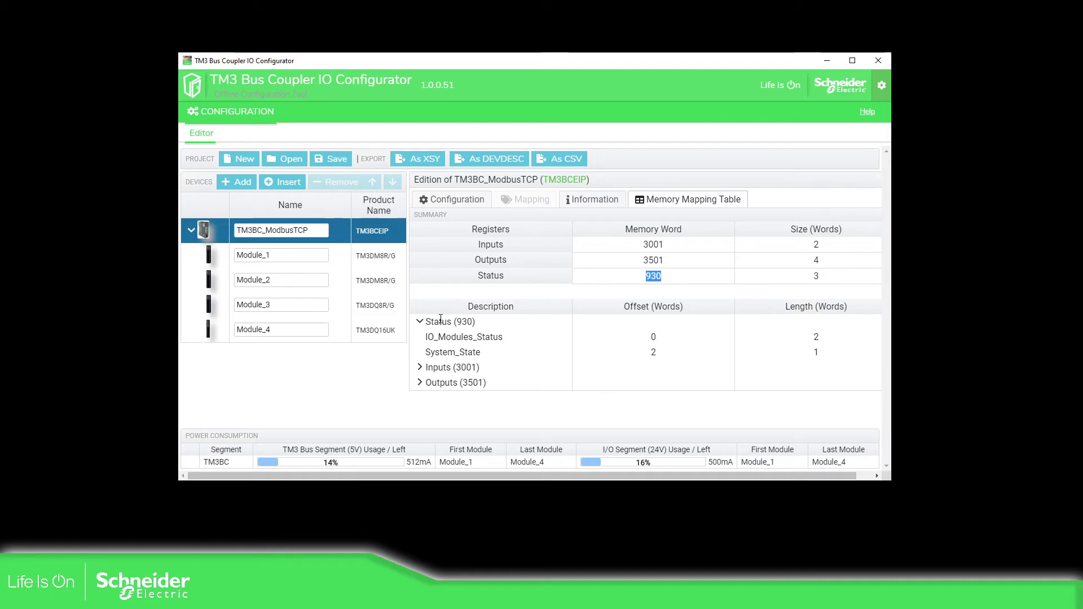
{"action": "left_click", "coordinate": [420, 321]}
{"action": "left_click", "coordinate": [420, 337]}
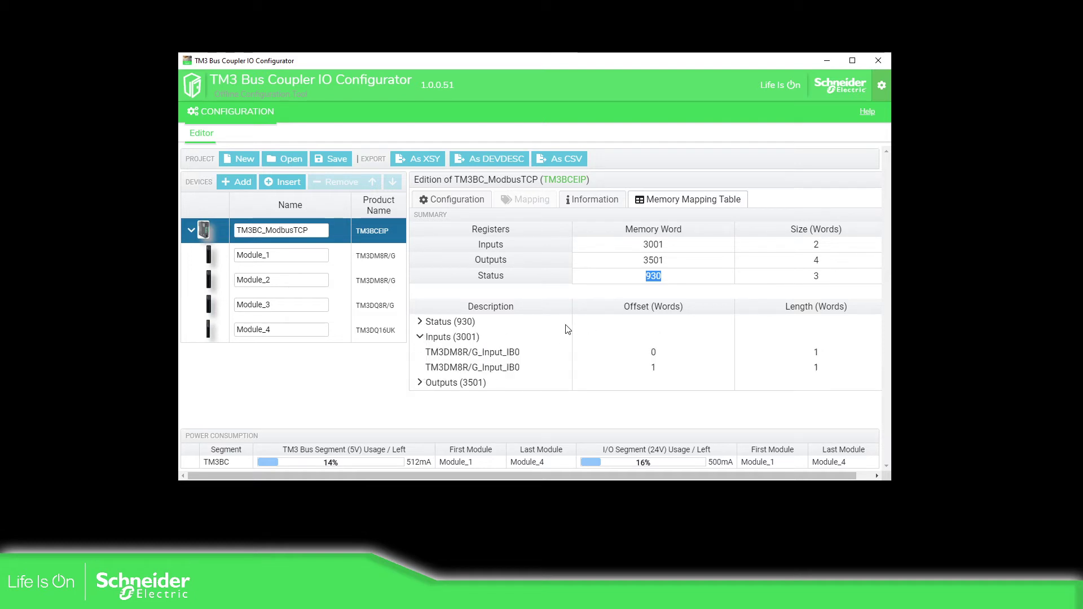
{"action": "left_click", "coordinate": [420, 383]}
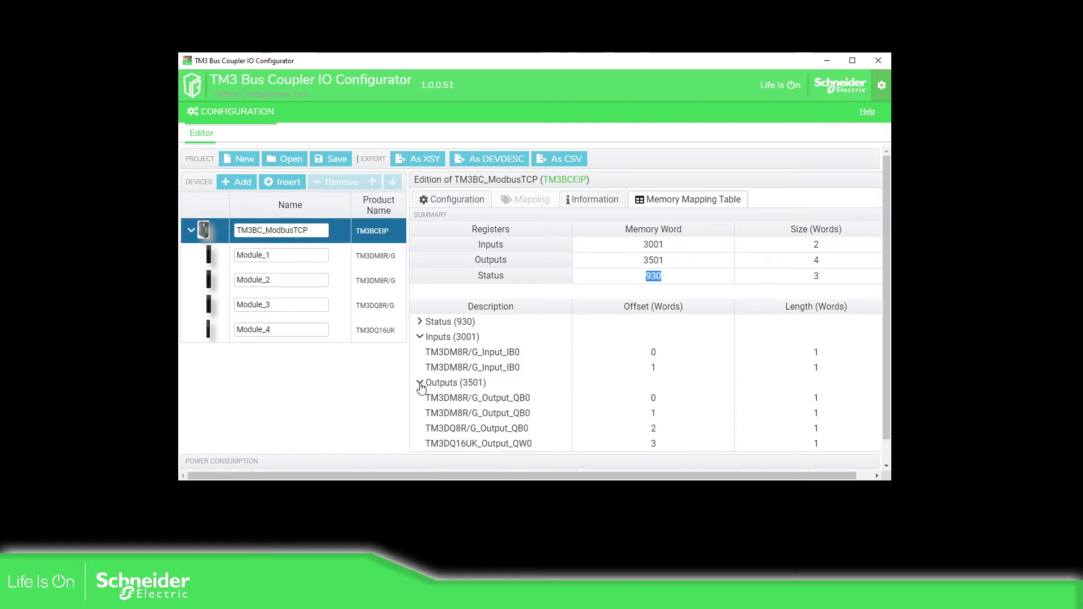
{"action": "scroll", "coordinate": [484, 387], "scroll_direction": "down", "scroll_amount": 1}
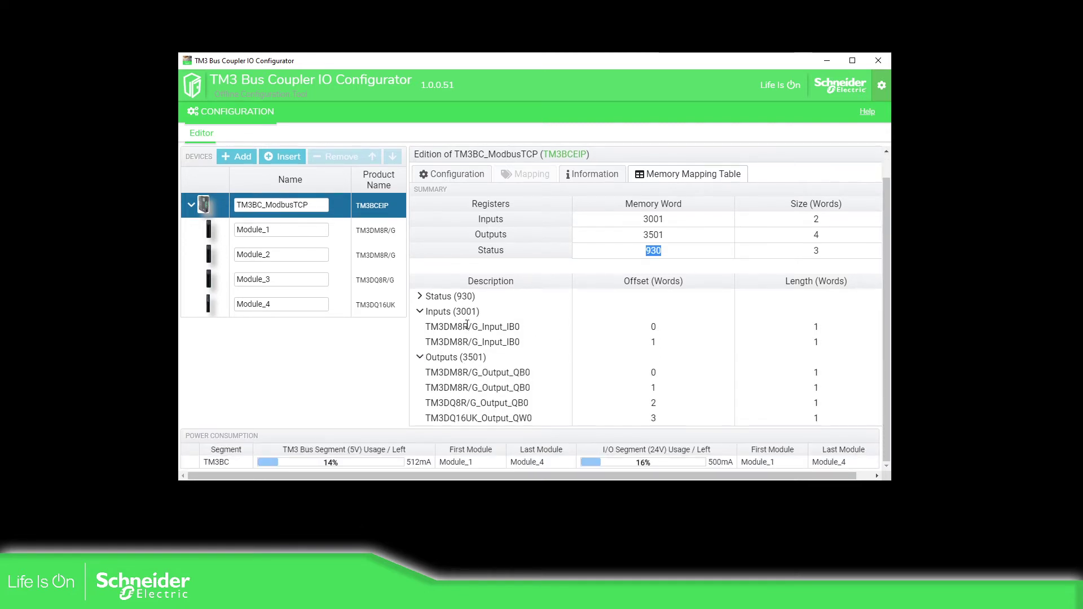
{"action": "mouse_move", "coordinate": [460, 312]}
{"action": "left_mouse_down"}
{"action": "mouse_move", "coordinate": [495, 316]}
{"action": "mouse_move", "coordinate": [470, 313]}
{"action": "left_mouse_up"}
{"action": "left_click", "coordinate": [420, 311]}
{"action": "left_click", "coordinate": [419, 352]}
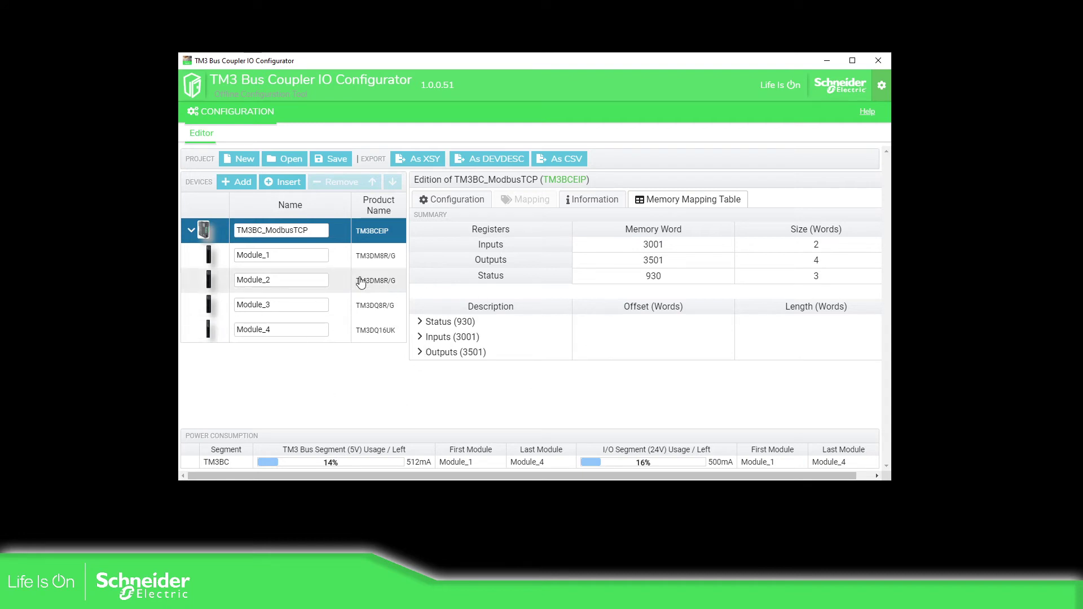
Remove Module_2, Module_3 and Module_4 from the bus coupler, keeping only Module_1
{"action": "left_click", "coordinate": [381, 282]}
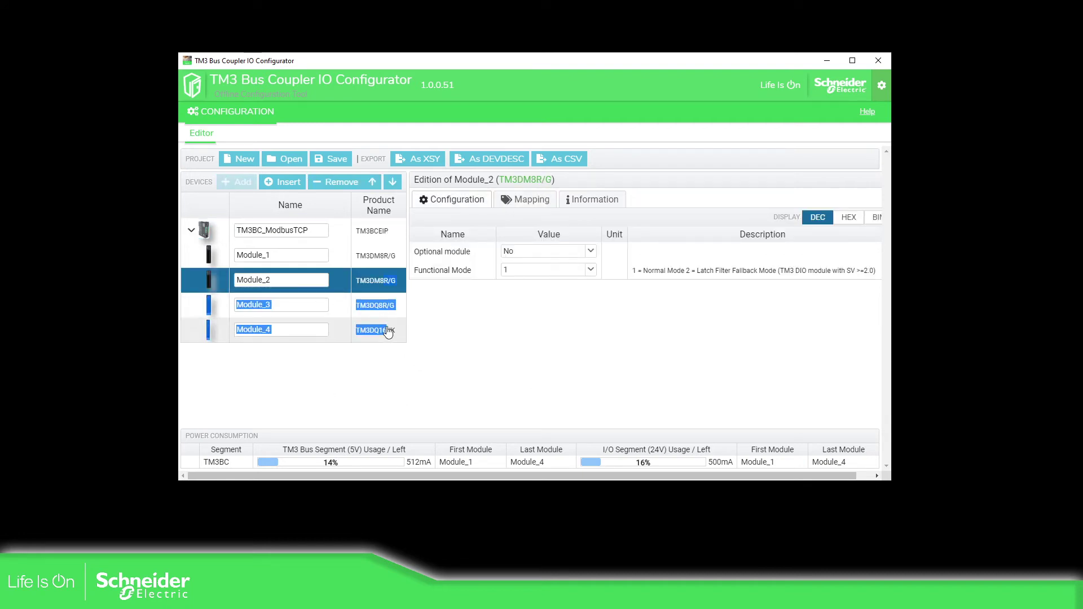
{"action": "left_click", "coordinate": [375, 332]}
{"action": "left_click", "coordinate": [349, 286]}
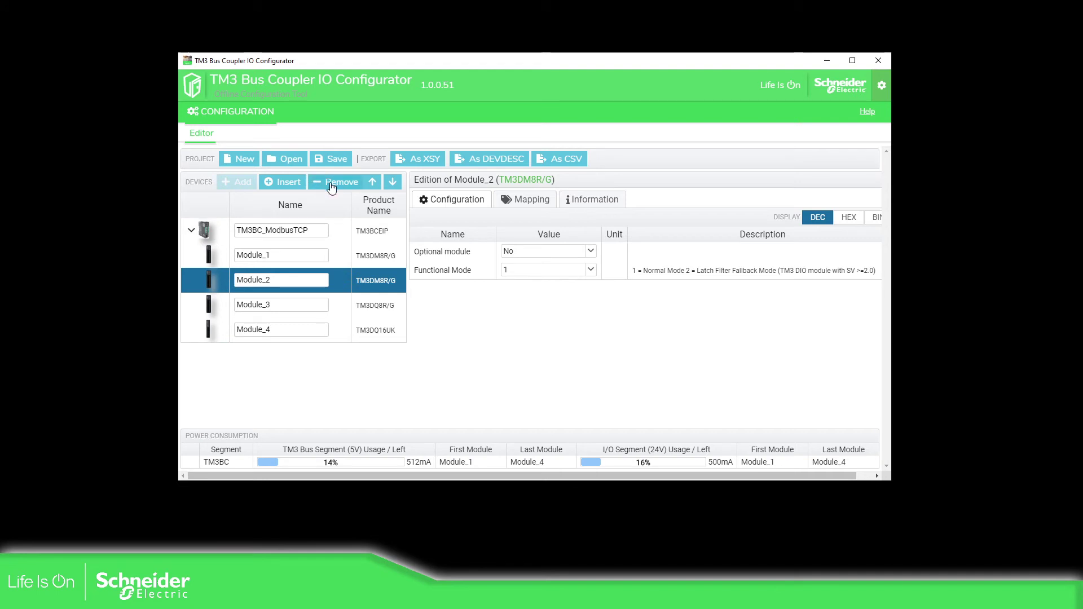
{"action": "left_click", "coordinate": [331, 188]}
{"action": "left_click", "coordinate": [351, 281]}
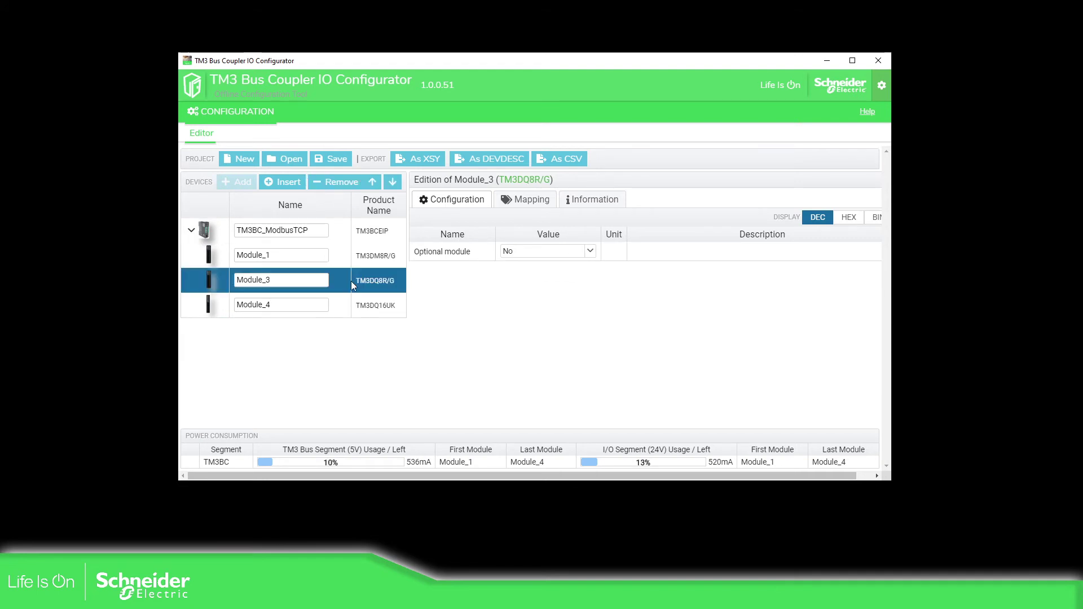
{"action": "left_click", "coordinate": [342, 187]}
{"action": "left_click", "coordinate": [353, 282]}
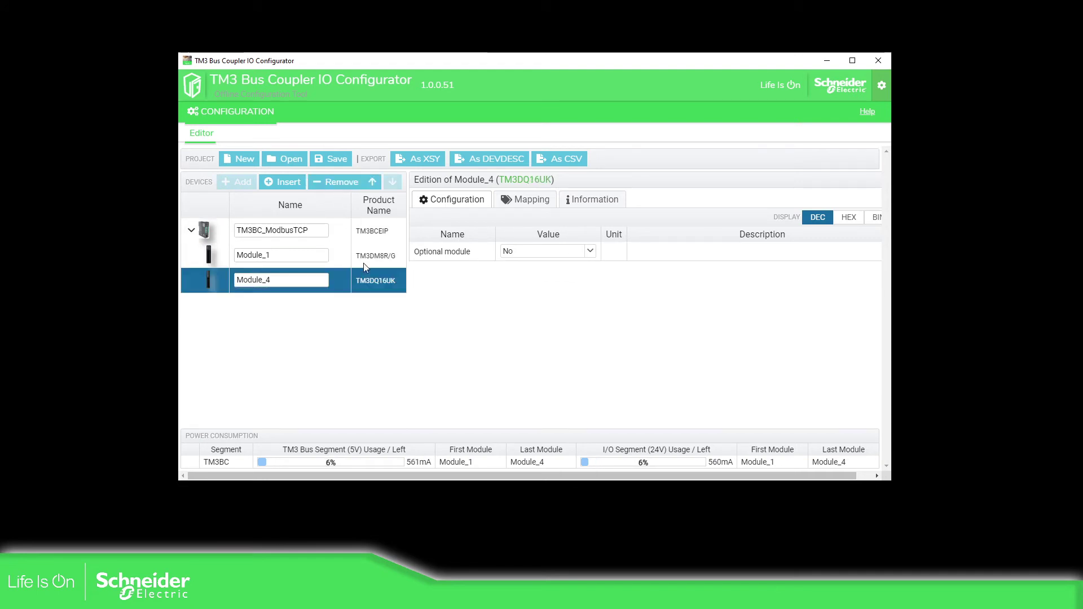
{"action": "left_click", "coordinate": [341, 182]}
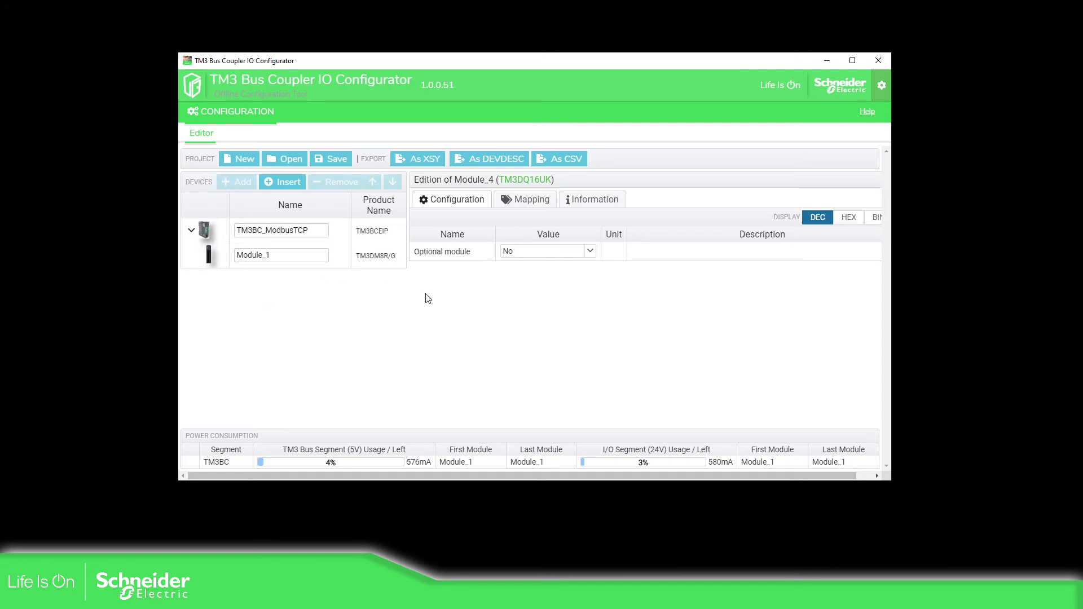
Examine the input and output mapping of Module_1 (TM3DM8R/G) and collapse its Inputs group
{"action": "left_click", "coordinate": [340, 254]}
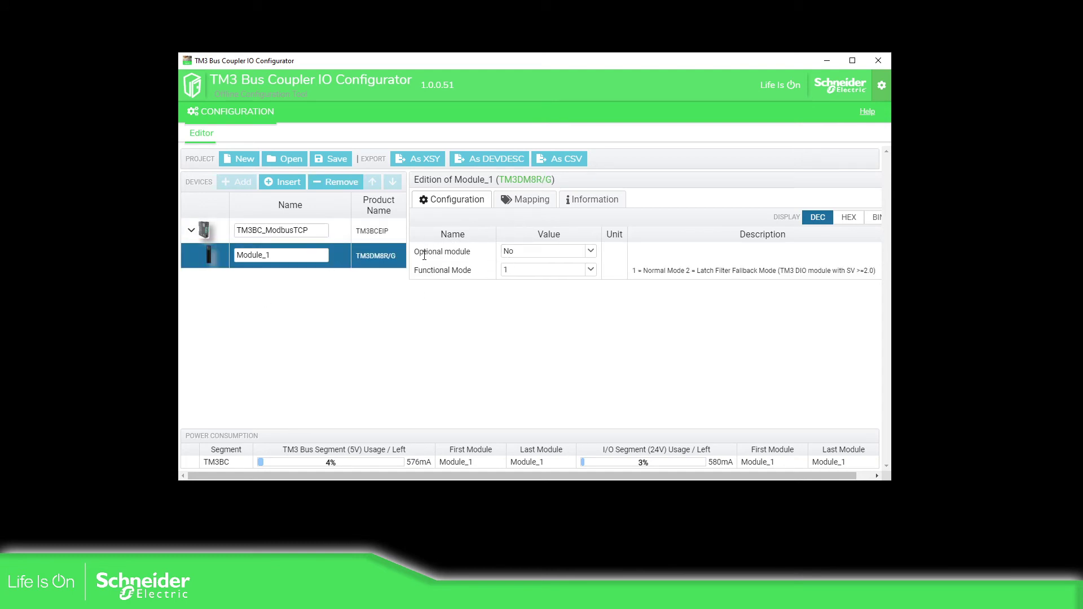
{"action": "left_click", "coordinate": [529, 199]}
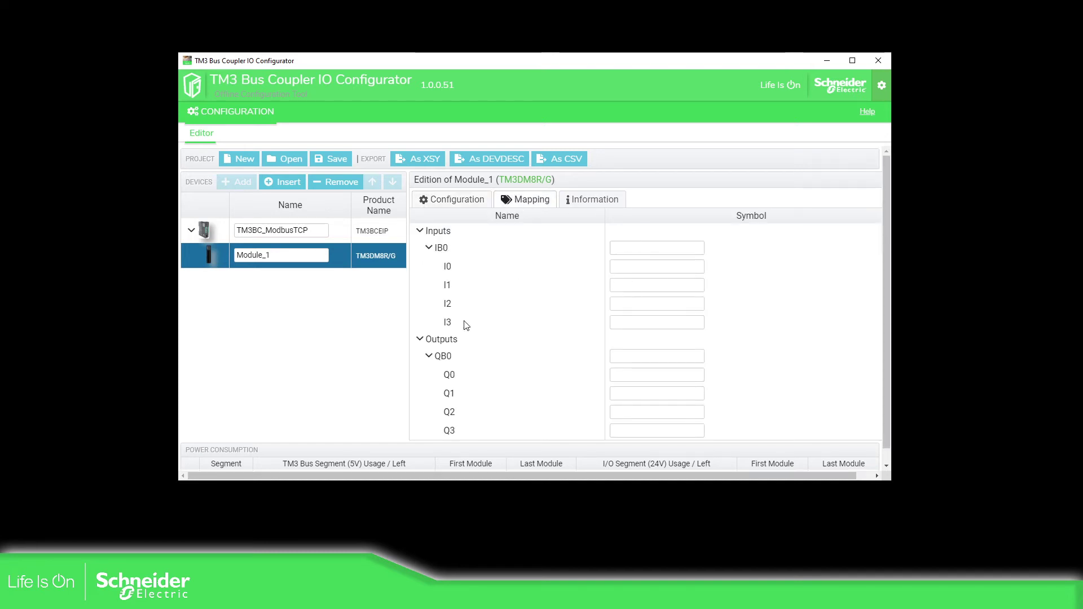
{"action": "scroll", "coordinate": [620, 316], "scroll_direction": "down", "scroll_amount": 1}
{"action": "scroll", "coordinate": [575, 316], "scroll_direction": "up", "scroll_amount": 1}
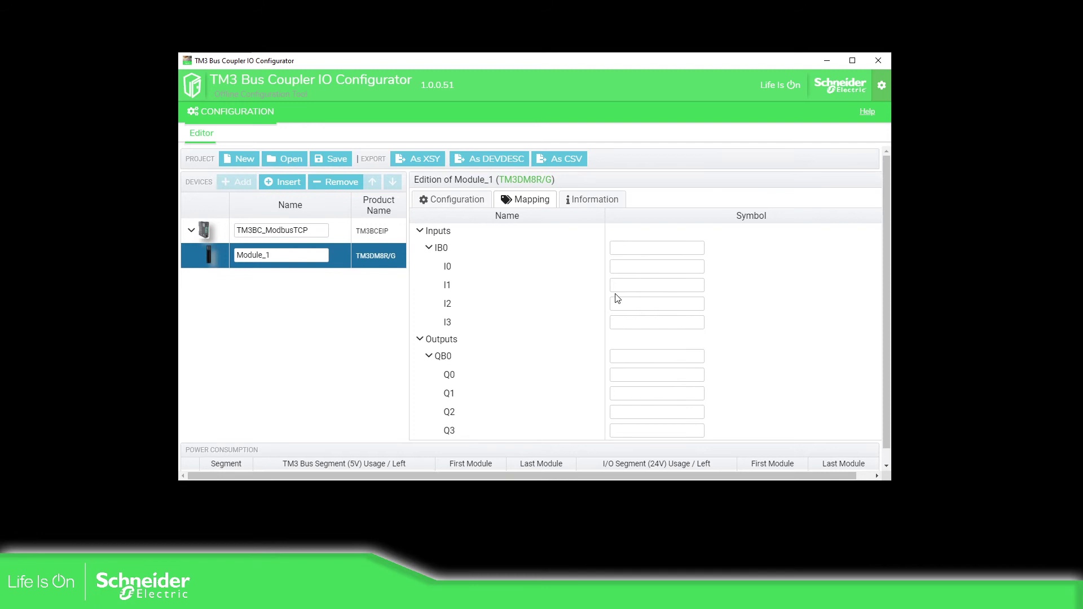
{"action": "left_click", "coordinate": [420, 231]}
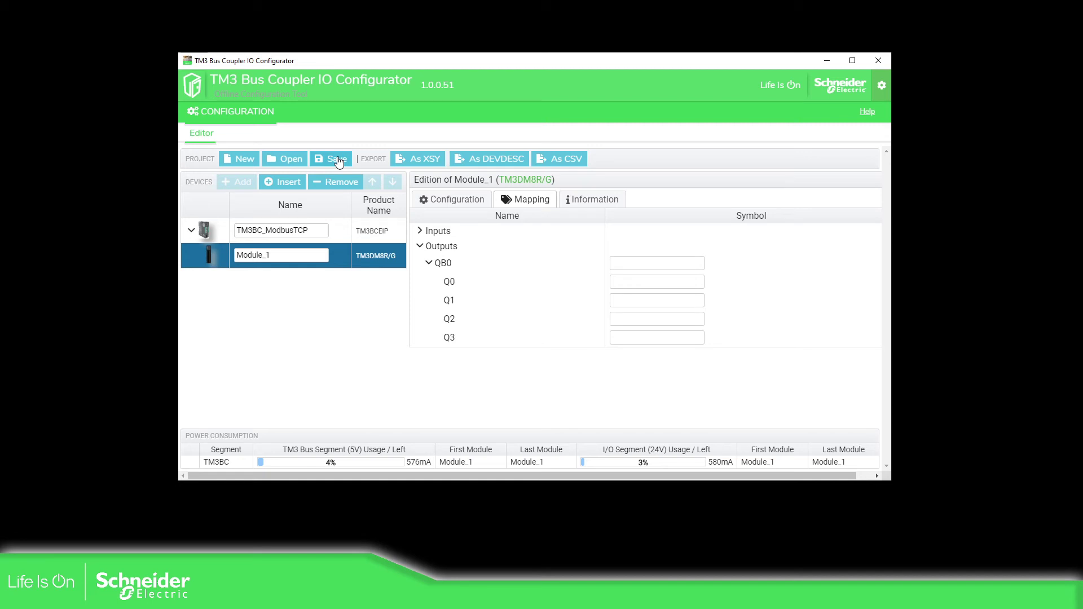
Save the bus coupler project as an spf file in the _M11.1 folder and dismiss the saving message
{"action": "left_click_drag", "start_coordinate": [377, 60], "coordinate": [385, 51]}
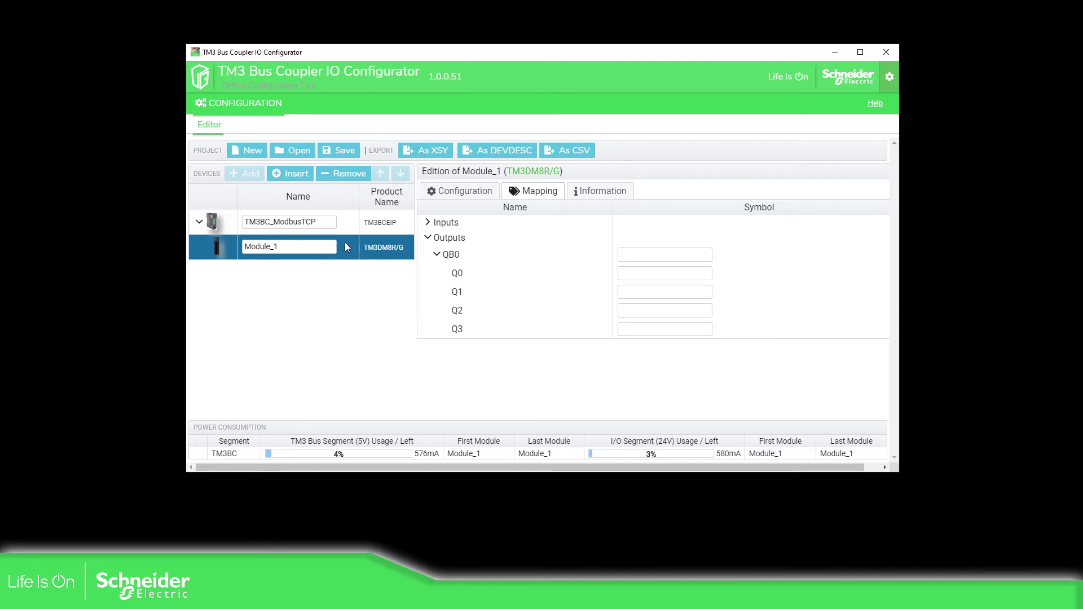
{"action": "left_click", "coordinate": [340, 151]}
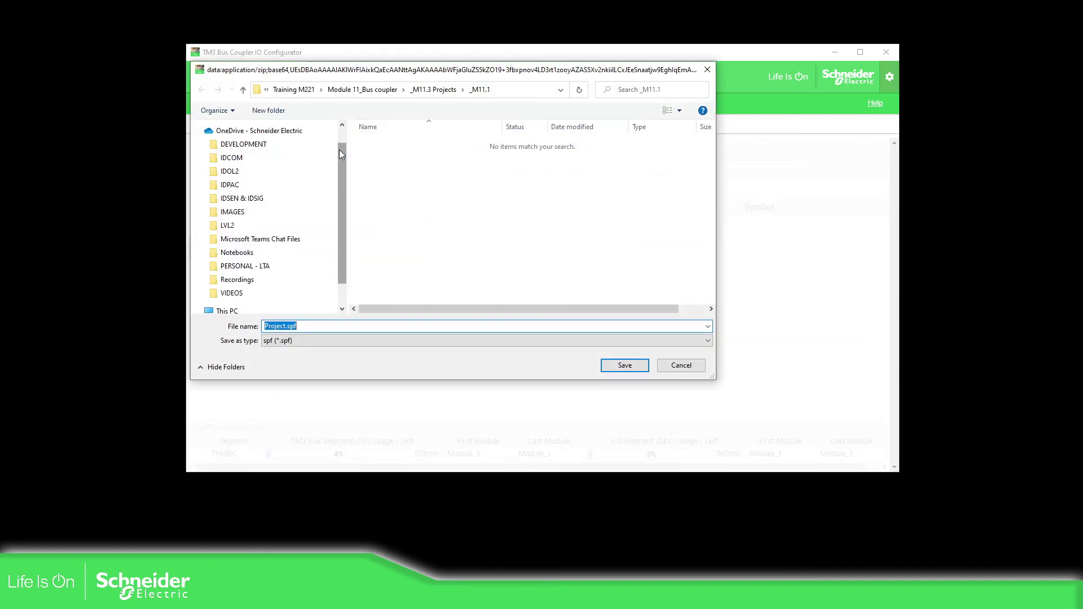
{"action": "scroll", "coordinate": [332, 265], "scroll_direction": "up", "scroll_amount": 3}
{"action": "left_click", "coordinate": [305, 326]}
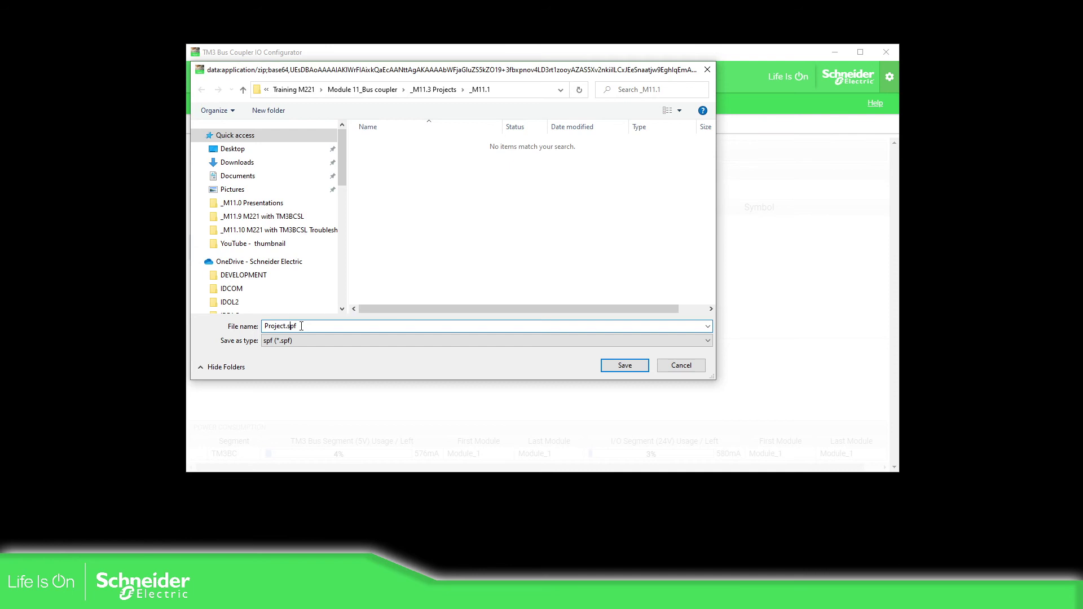
{"action": "double_click", "coordinate": [290, 326]}
{"action": "left_click", "coordinate": [625, 367]}
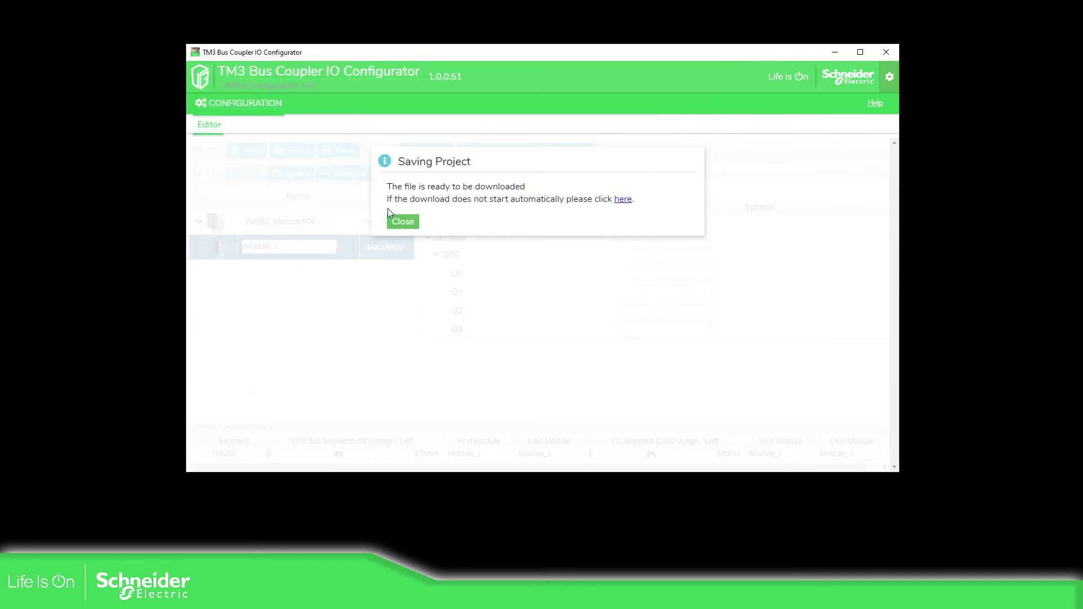
{"action": "left_click", "coordinate": [404, 222]}
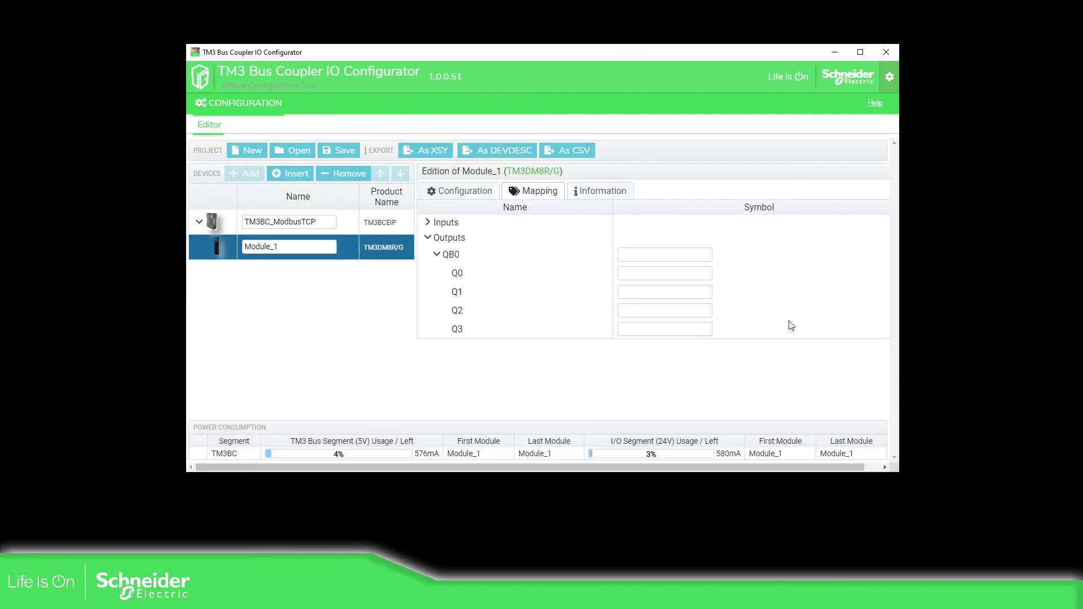